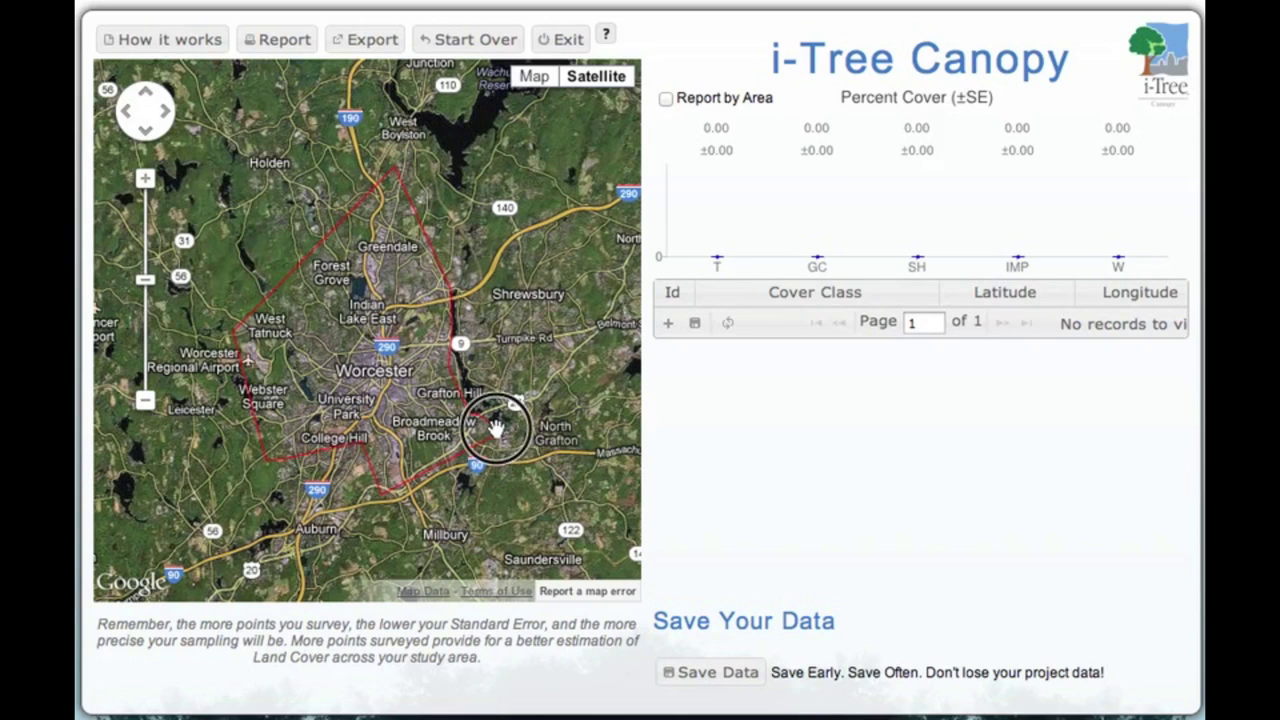
Zoom the satellite map in one level and pan it to frame northern Worcester
left_click(145, 179)
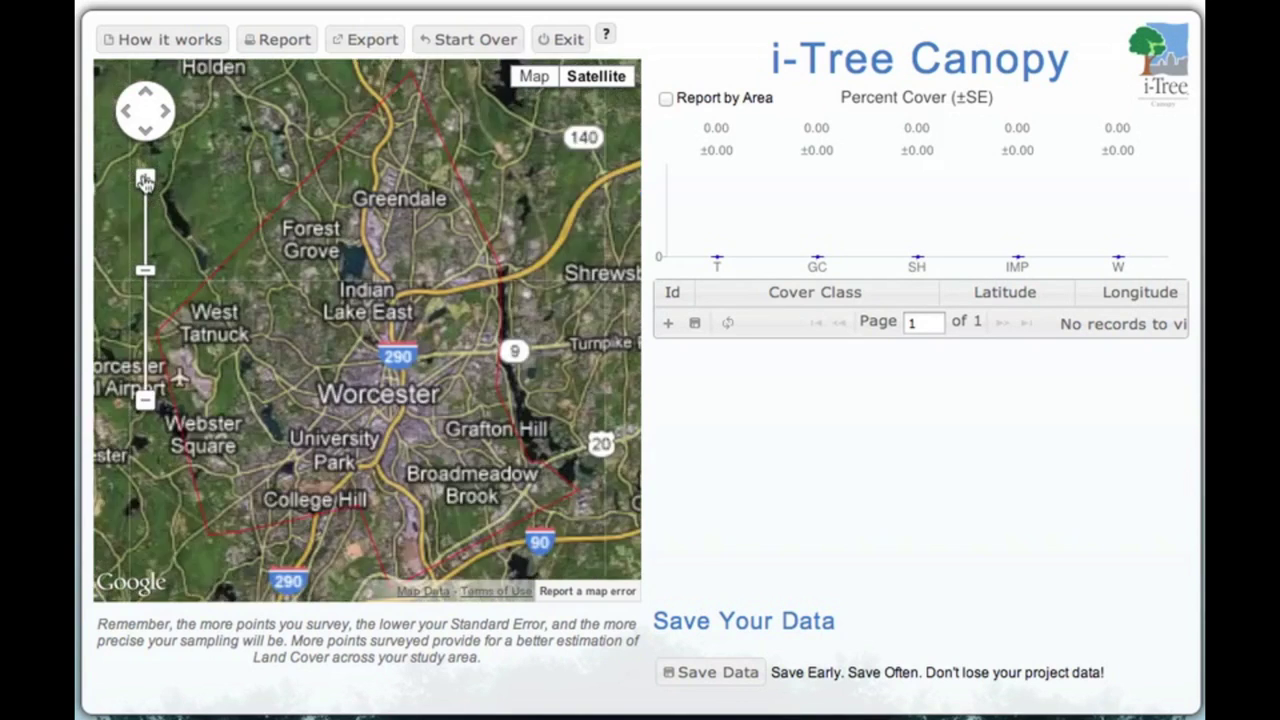
left_click_drag(313, 267, 370, 322)
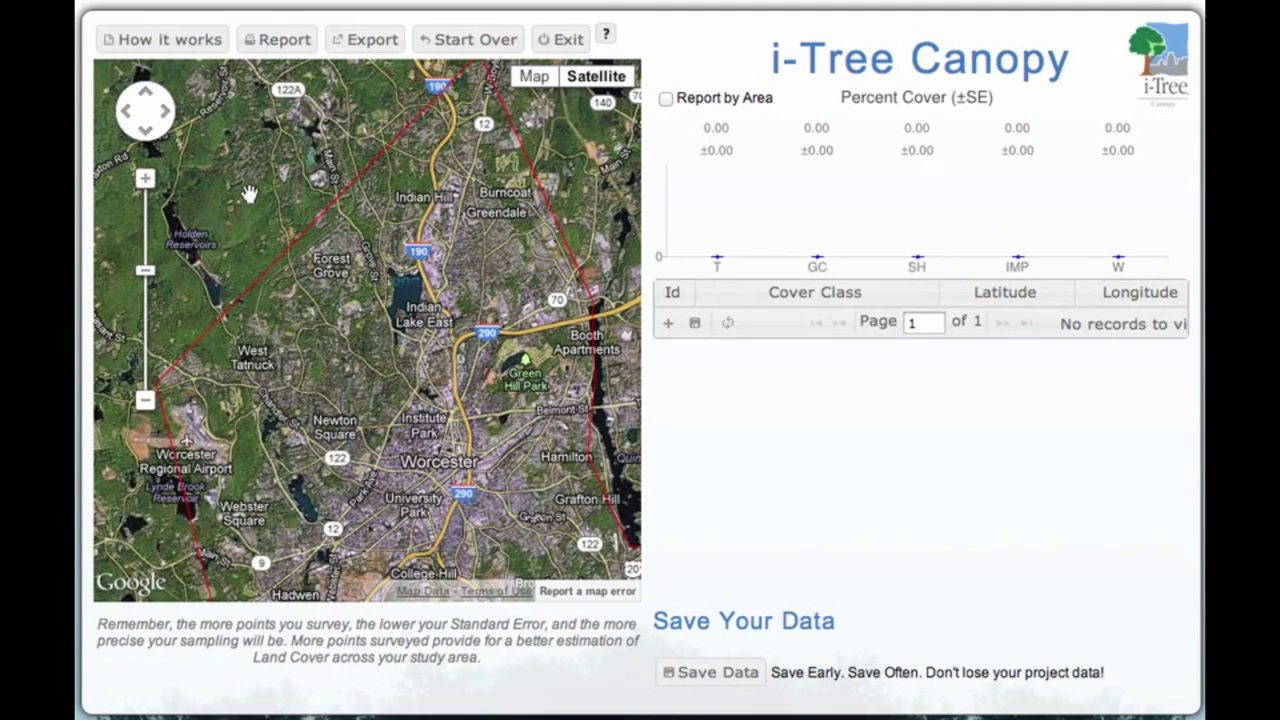
left_click(870, 120)
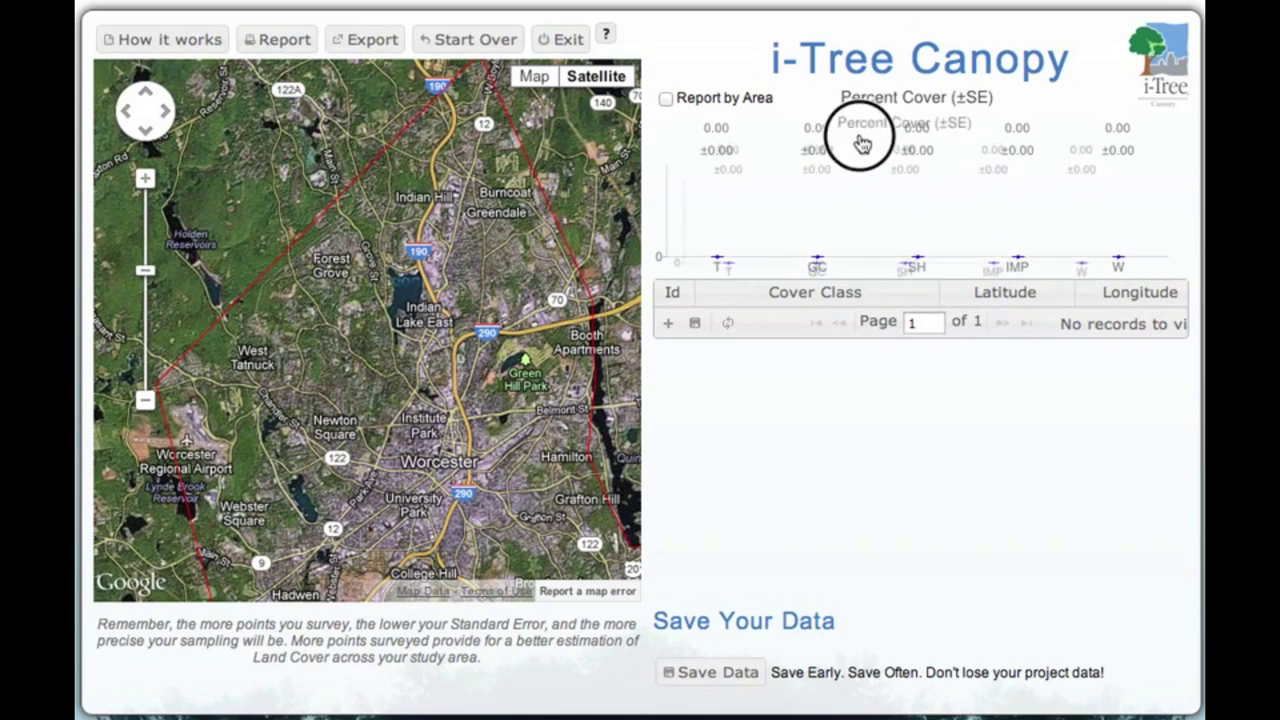
left_click(719, 278)
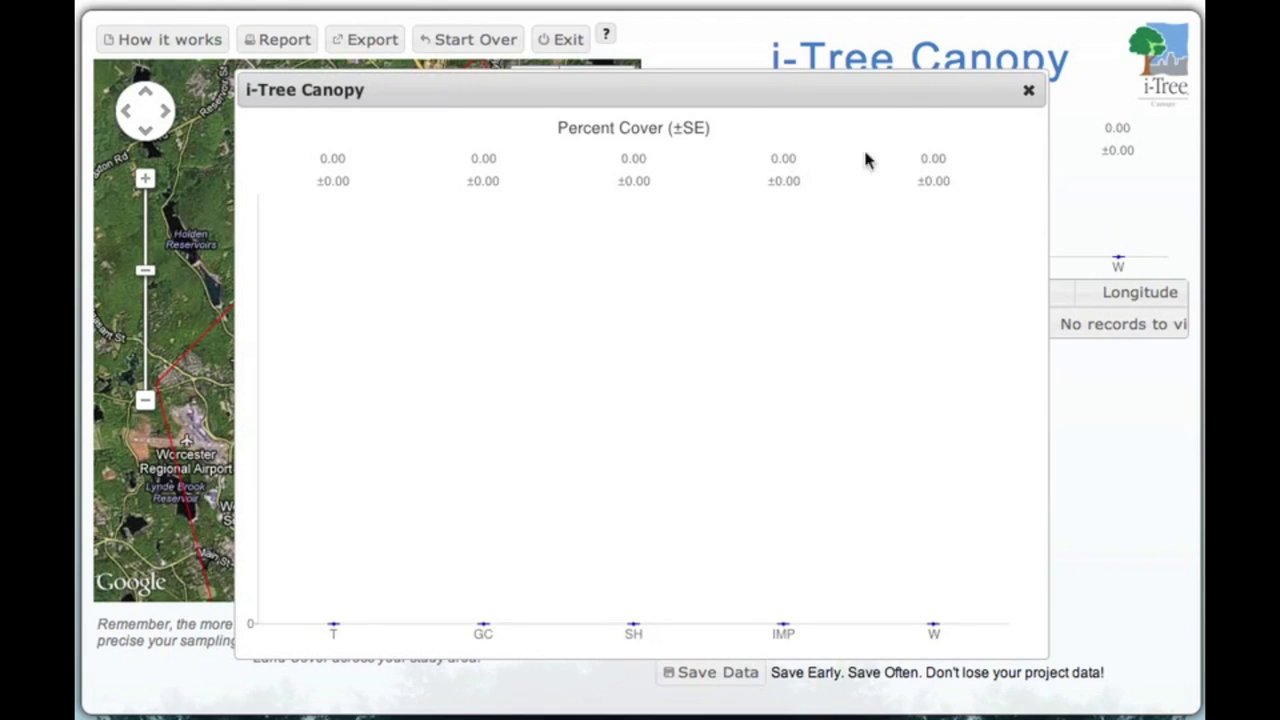
left_click(1030, 91)
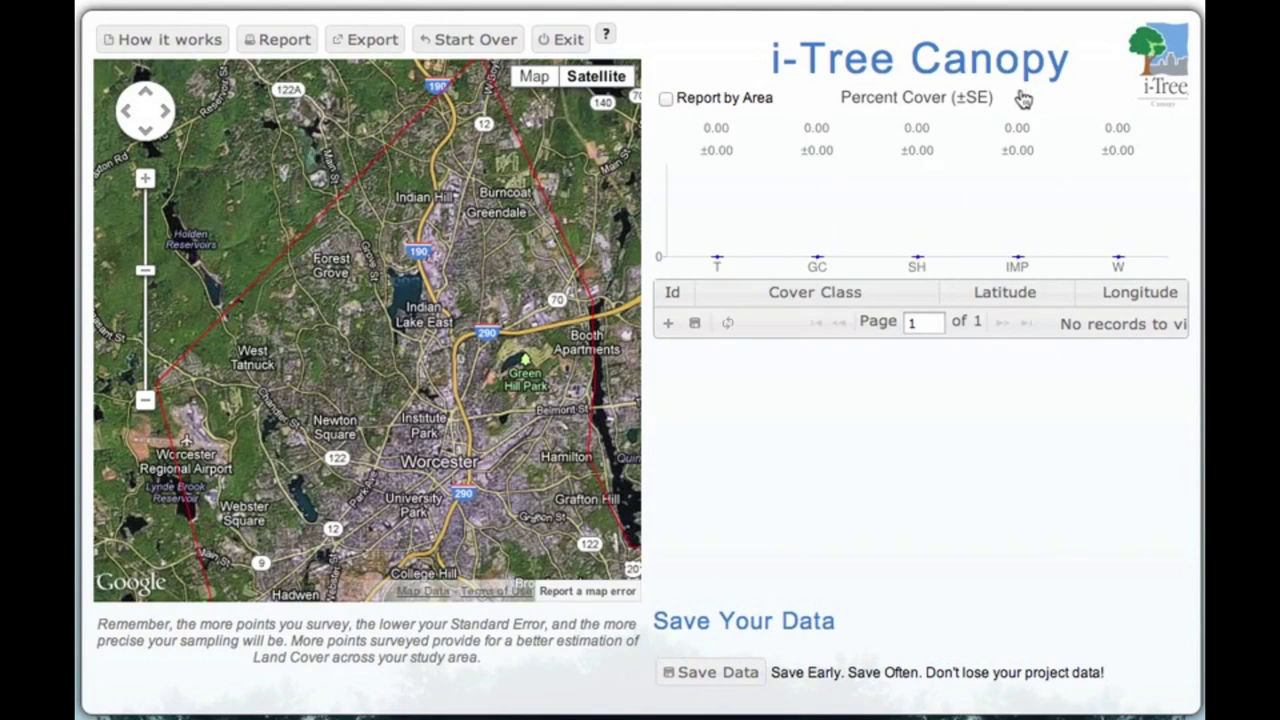
left_click(836, 240)
left_click(1028, 91)
left_click(940, 249)
left_click(1028, 90)
left_click(1020, 245)
left_click(1030, 91)
left_click(1120, 238)
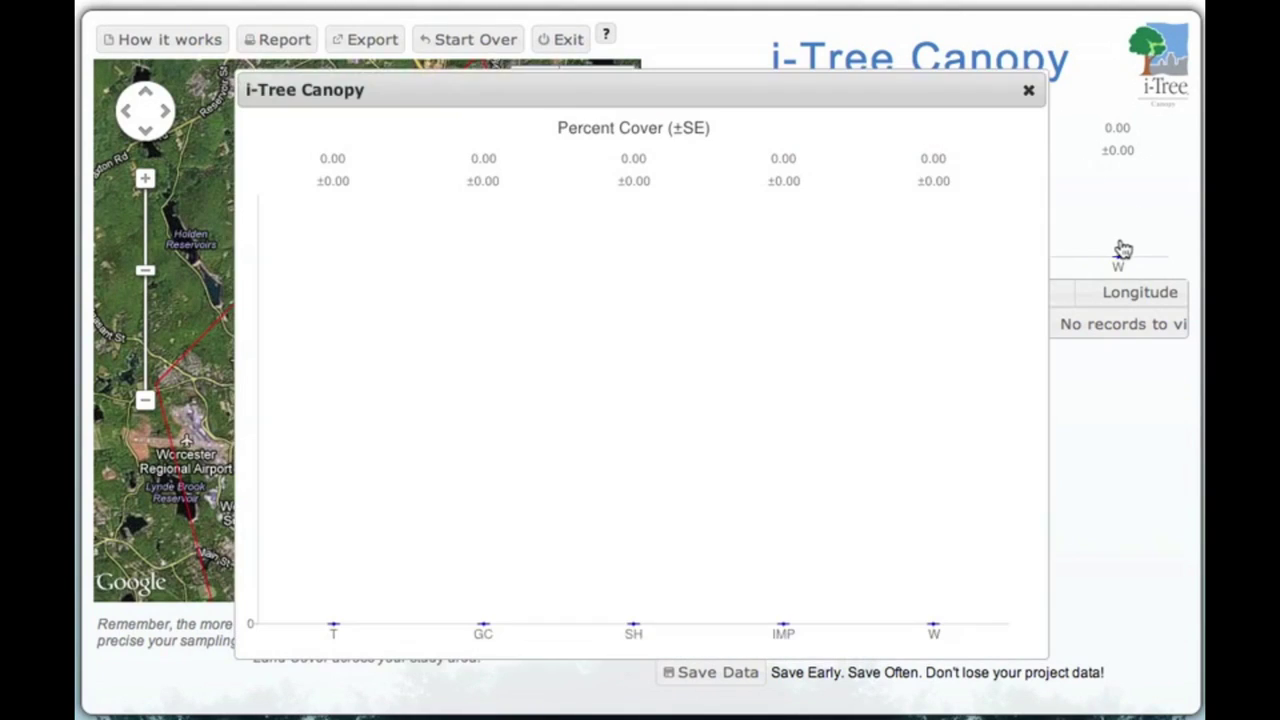
left_click(1030, 91)
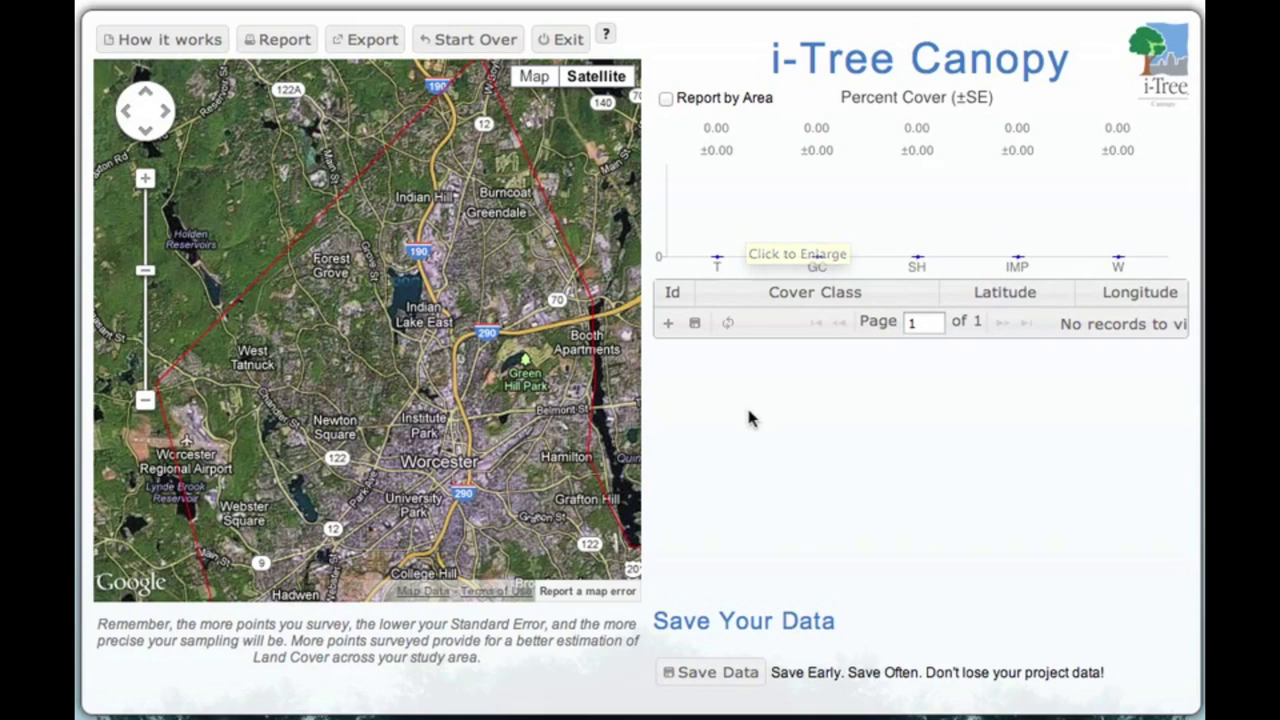
Add sample point 1, set its cover class to Groundcover, then add point 2
left_click(669, 324)
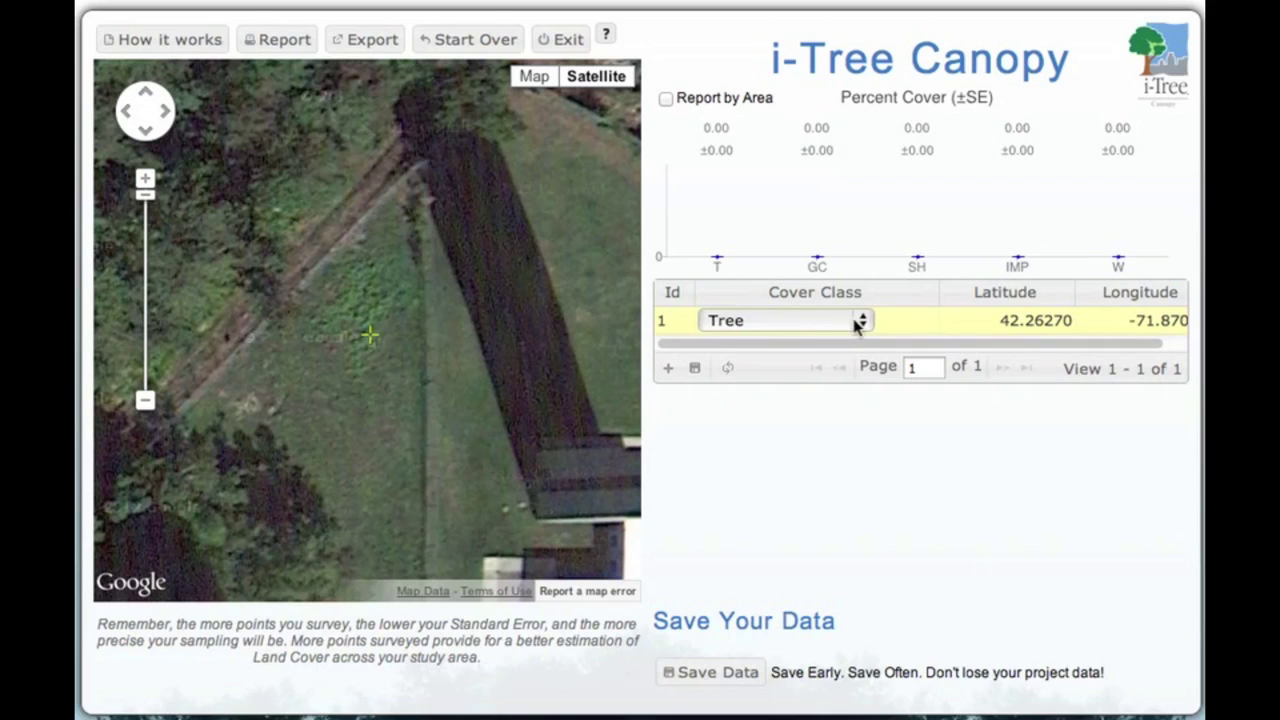
left_click(810, 322)
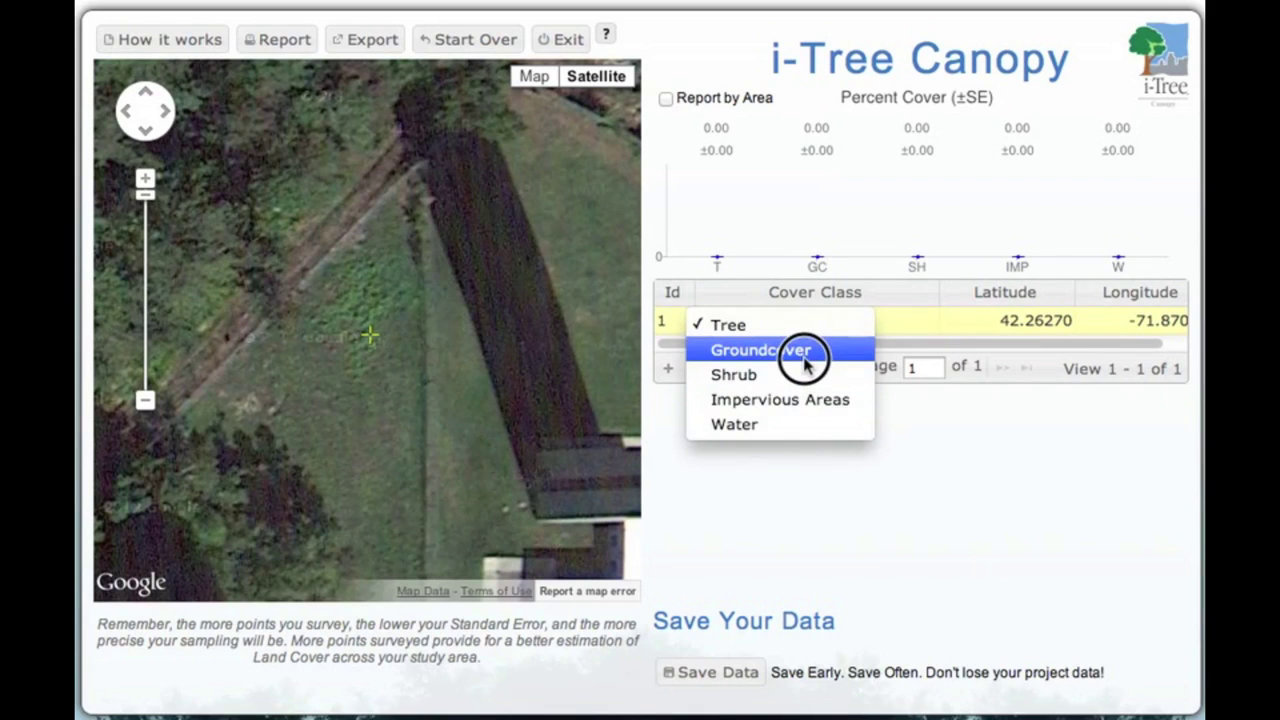
left_click(803, 352)
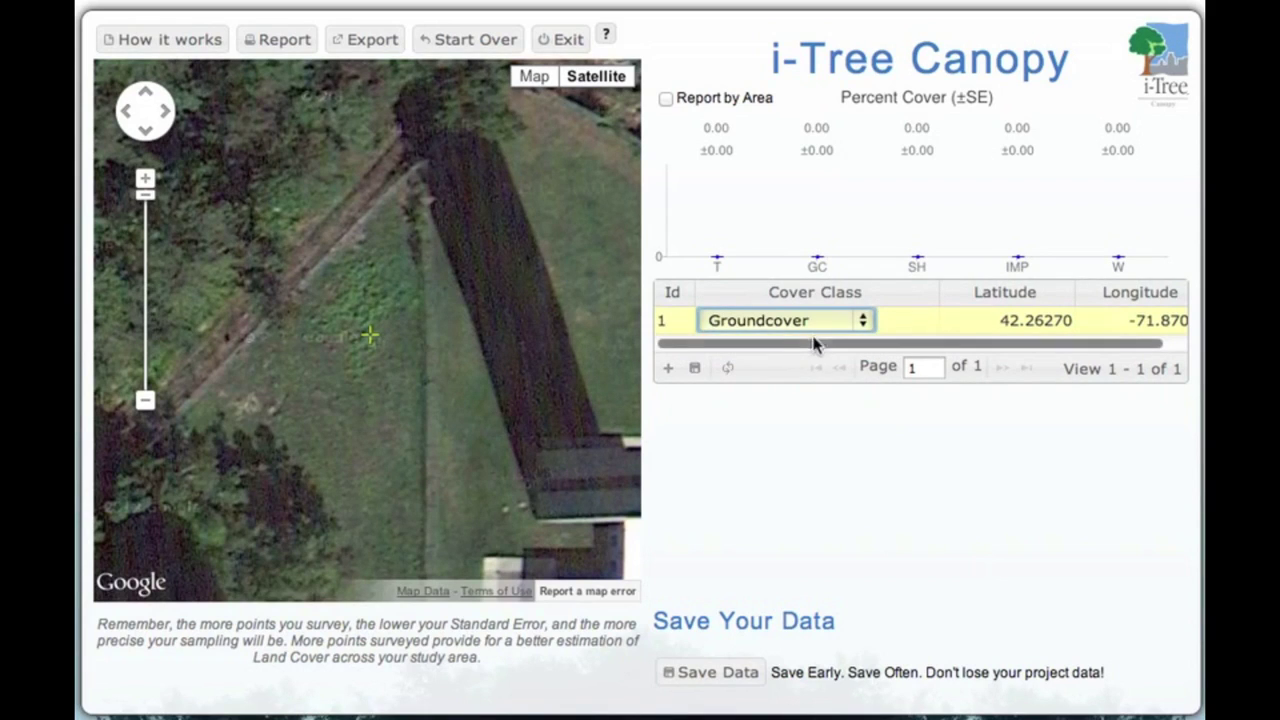
left_click(667, 372)
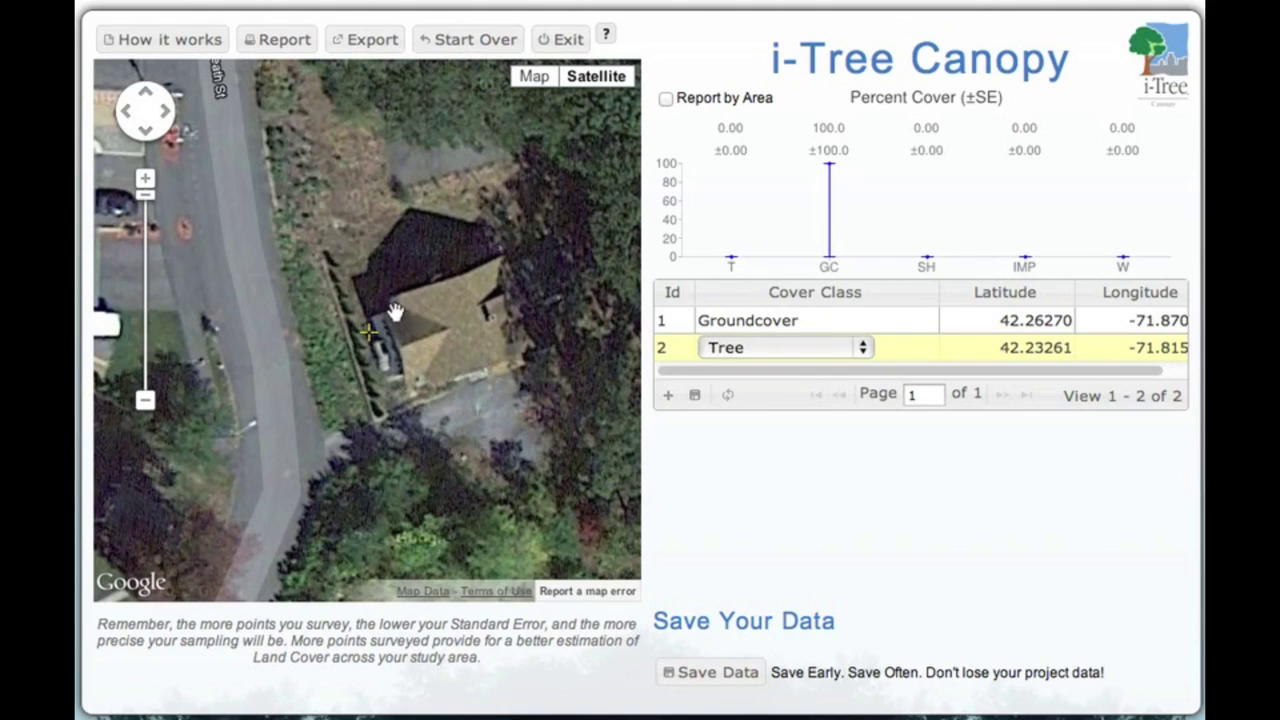
Set point 2's cover class to Groundcover and add a third sample point
left_click(817, 350)
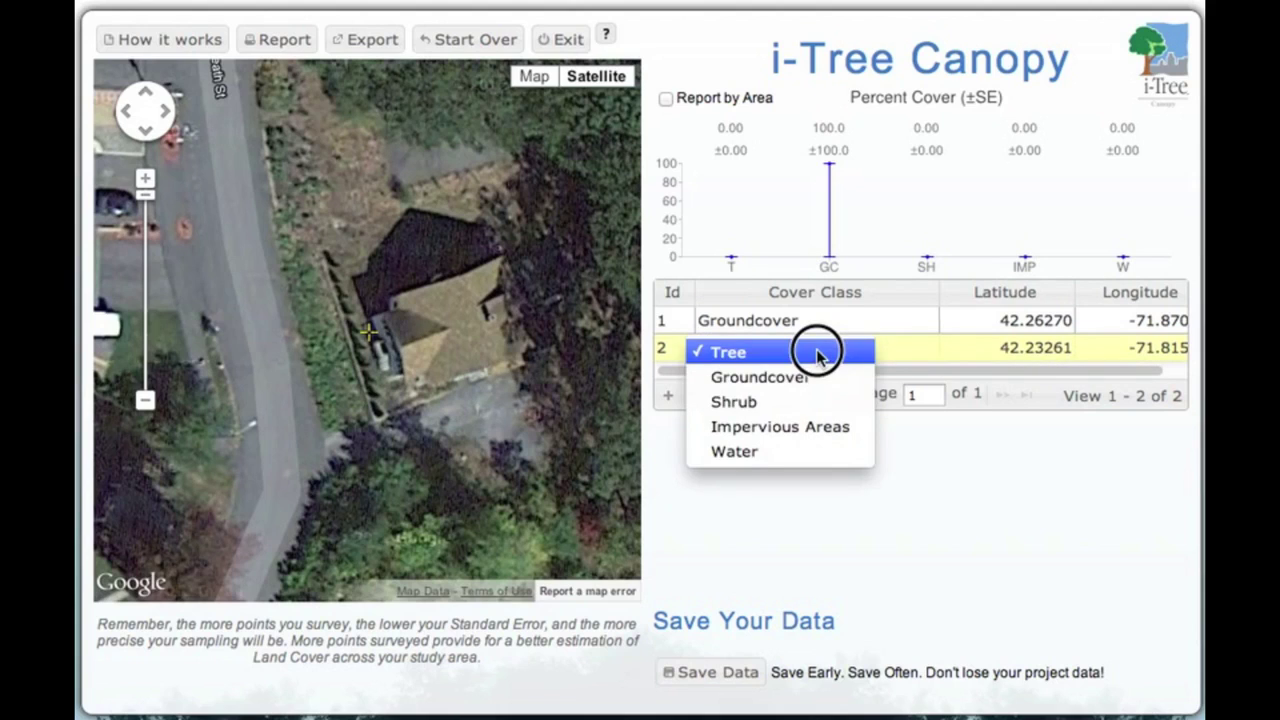
left_click(815, 377)
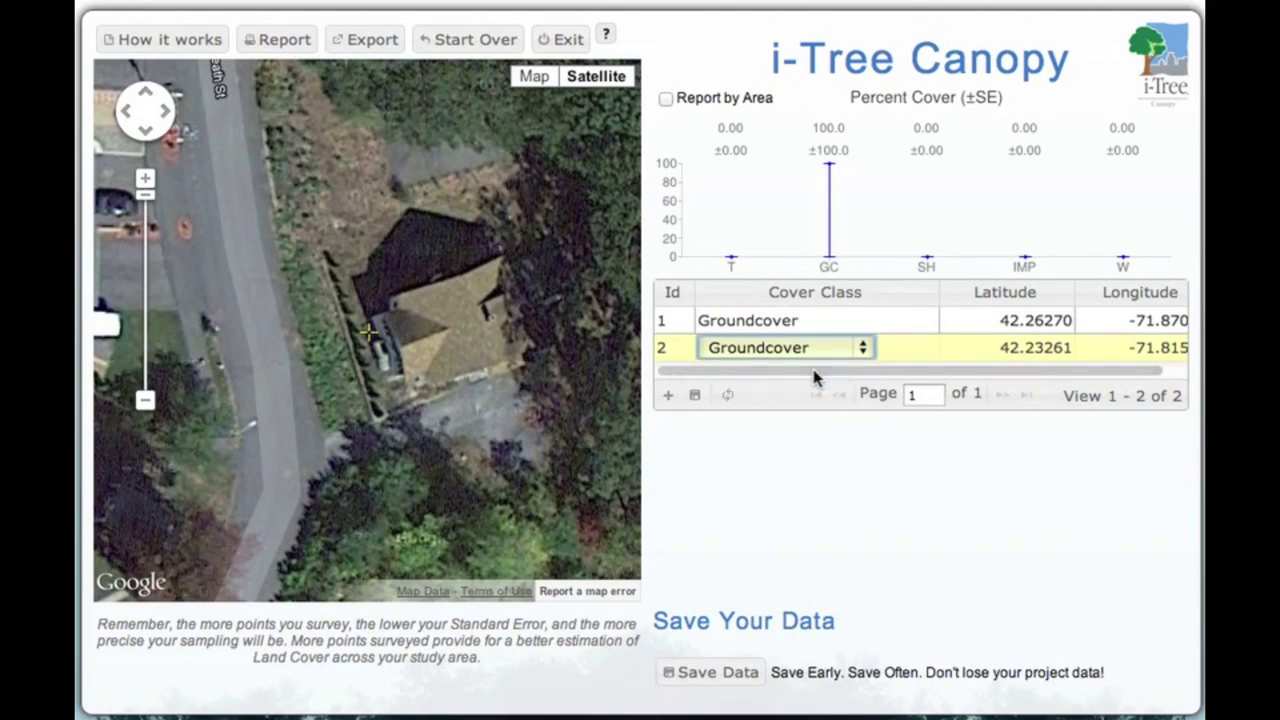
left_click(667, 398)
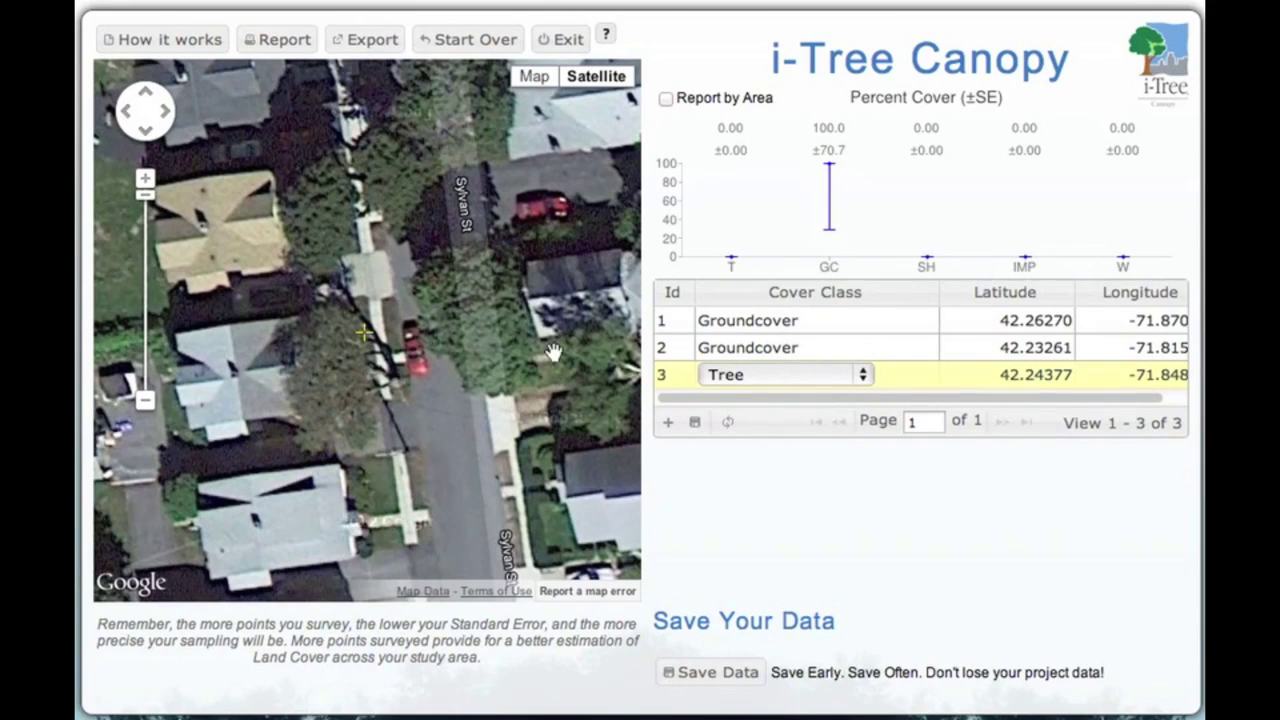
Zoom and pan the map to inspect the third sample point
mouse_move(318, 325)
left_mouse_down()
mouse_move(306, 320)
mouse_move(305, 345)
left_mouse_up()
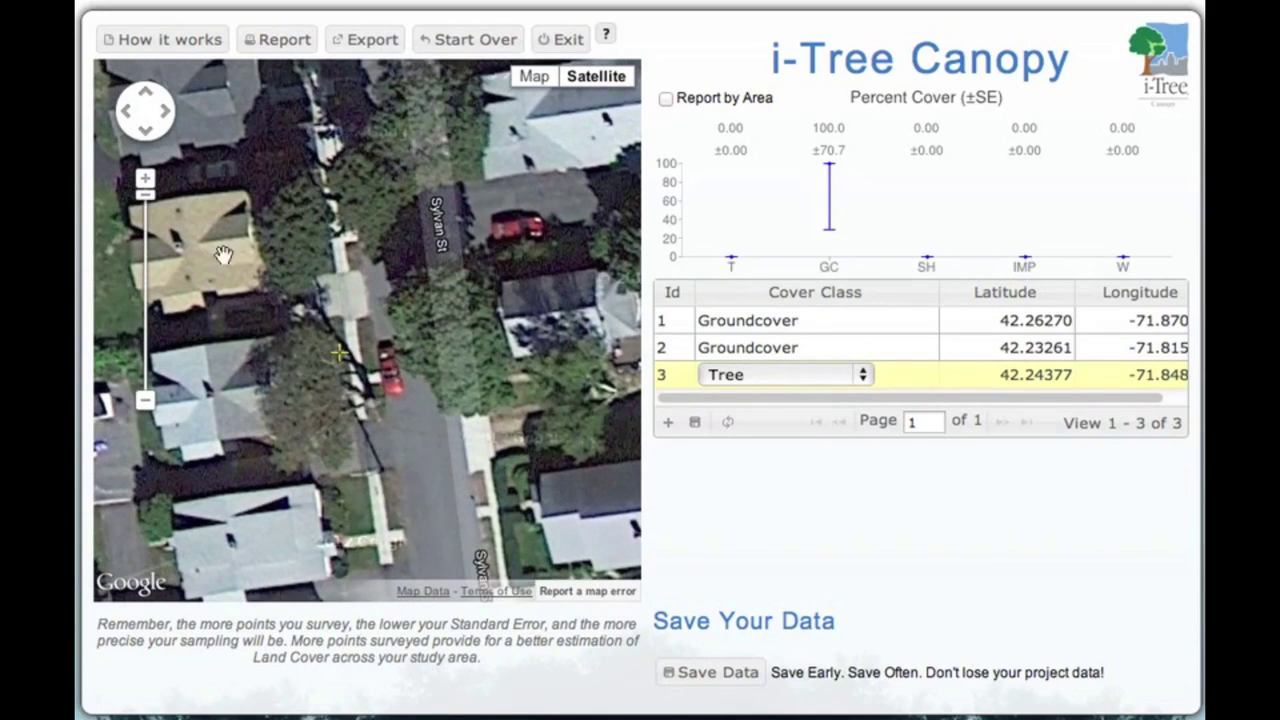
left_click(146, 182)
left_click_drag(327, 352, 342, 320)
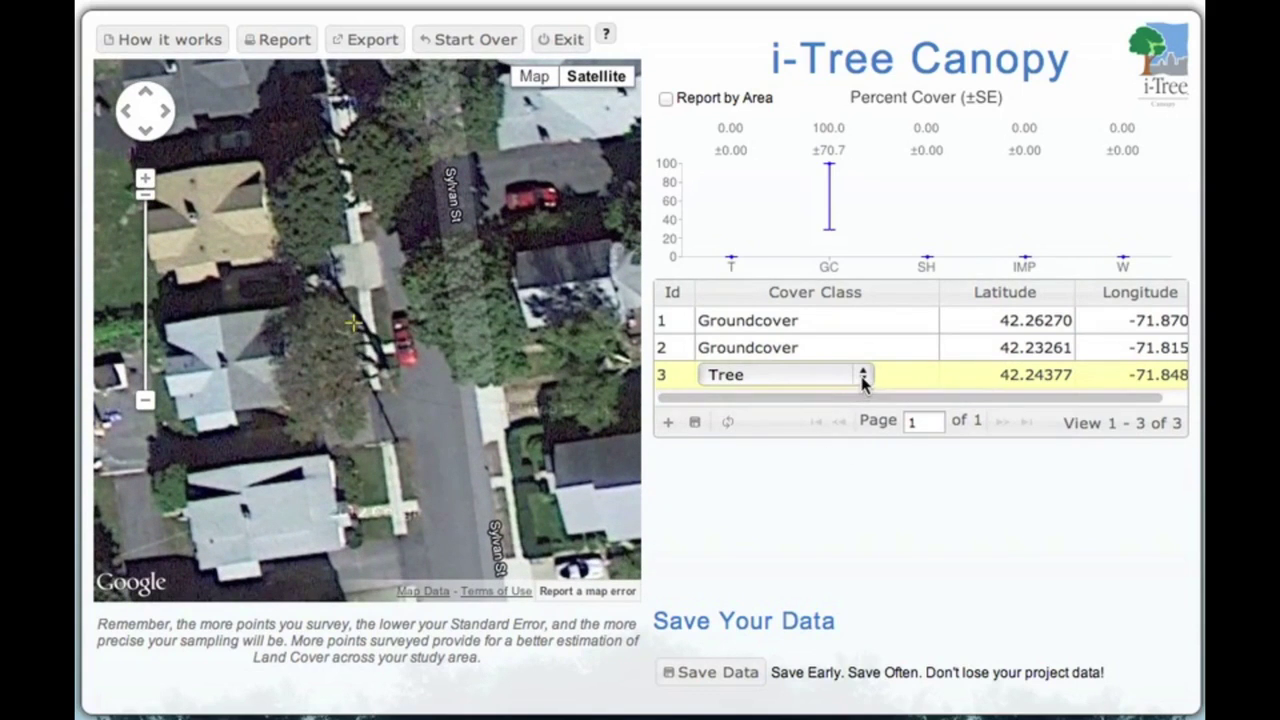
Add a fourth sample point and classify it as Impervious Areas
left_click(666, 423)
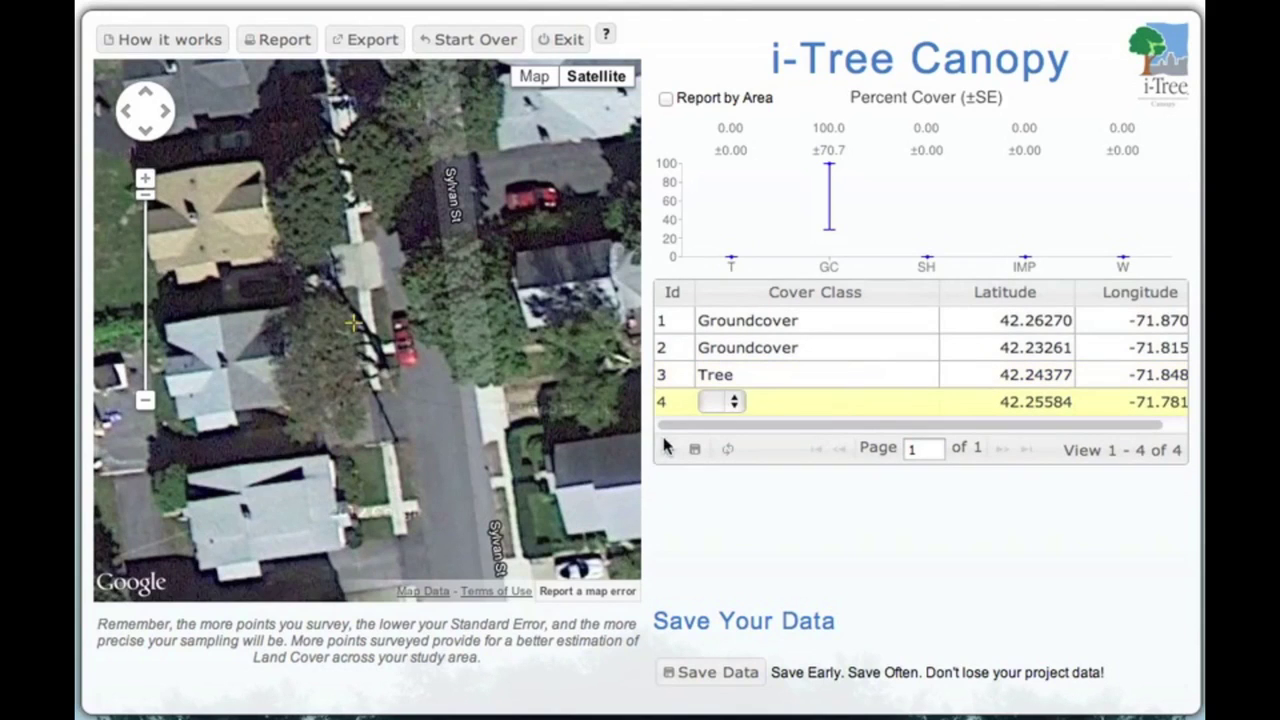
key("t")
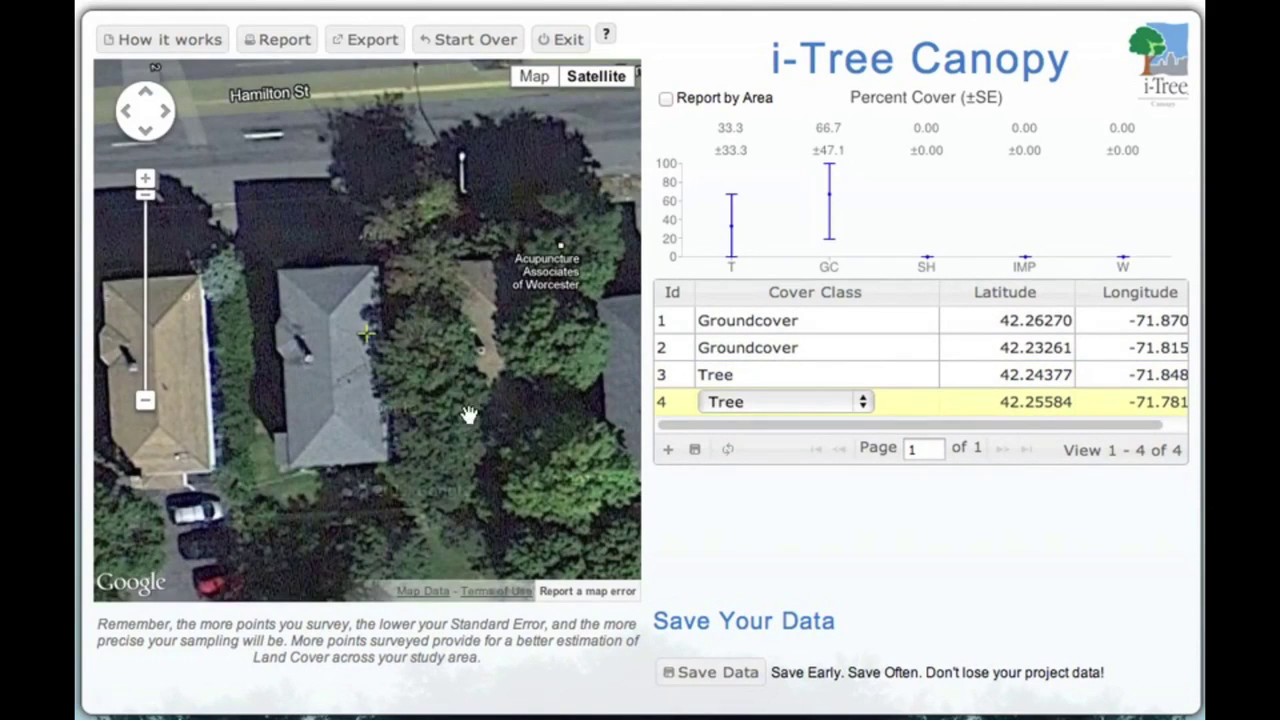
left_click(818, 402)
left_click(808, 481)
Add point 5 as Impervious Areas, then add a sixth sample point
left_click(669, 449)
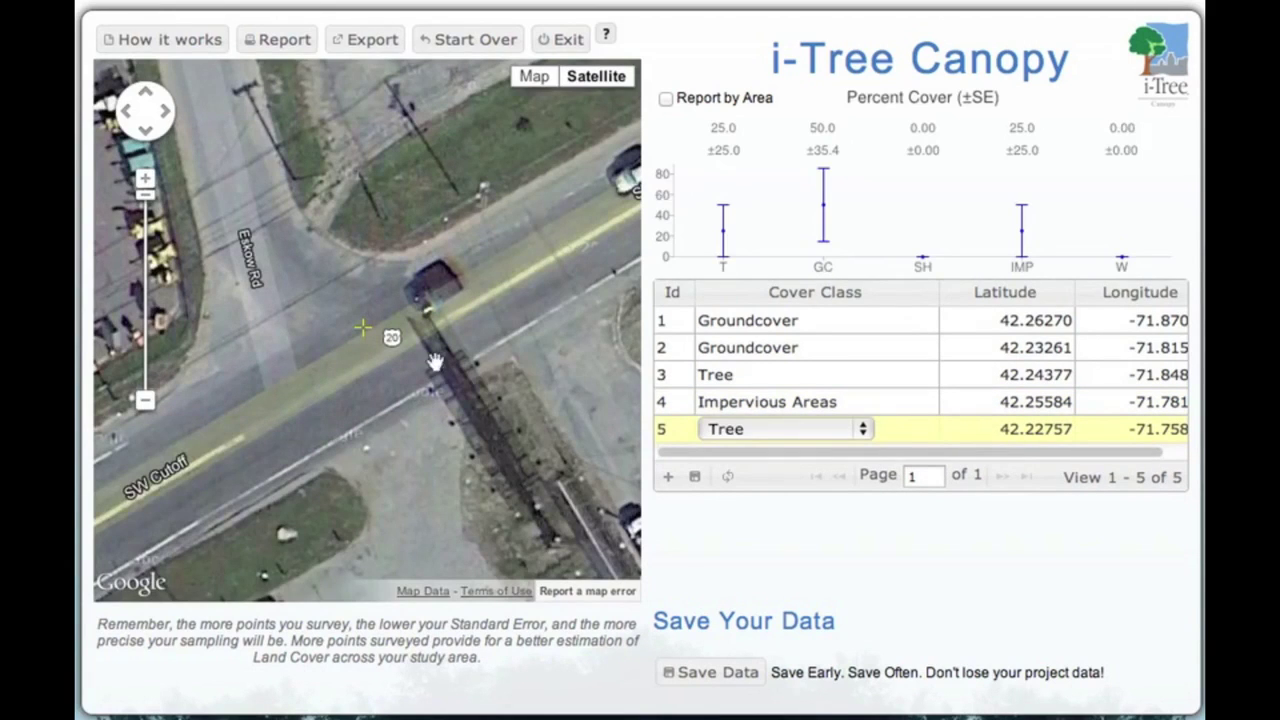
left_click(752, 430)
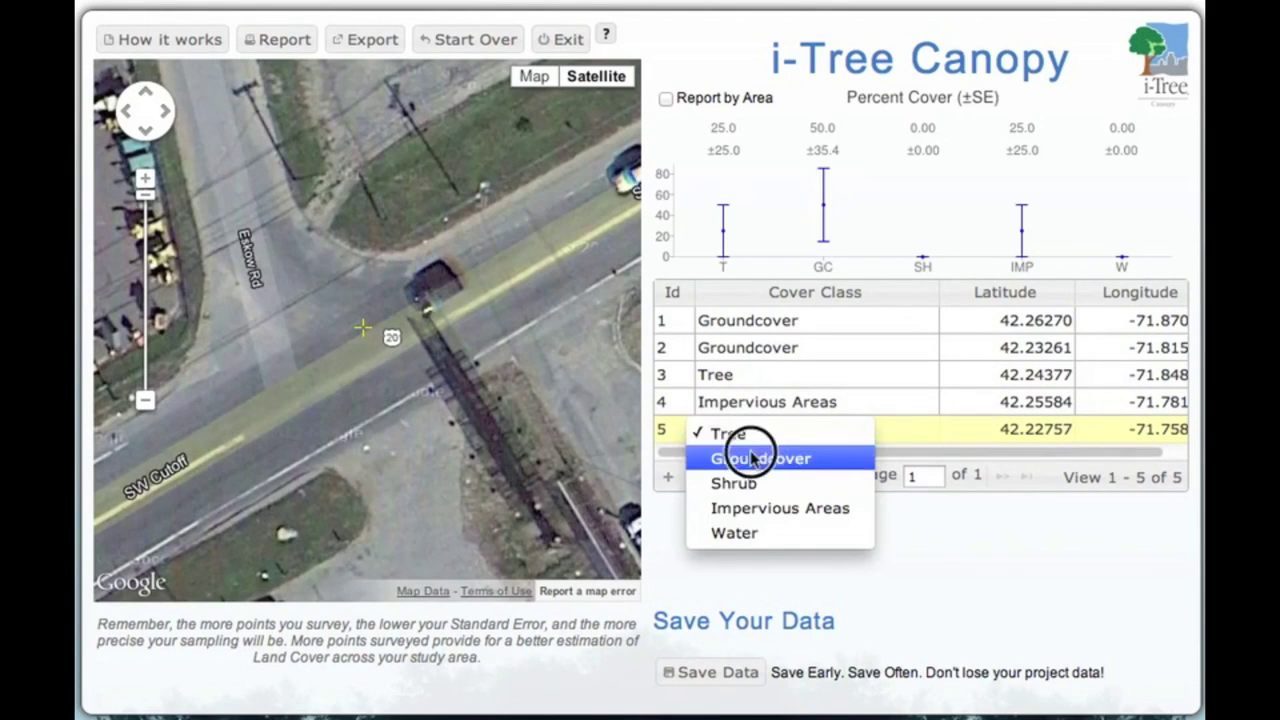
left_click(750, 512)
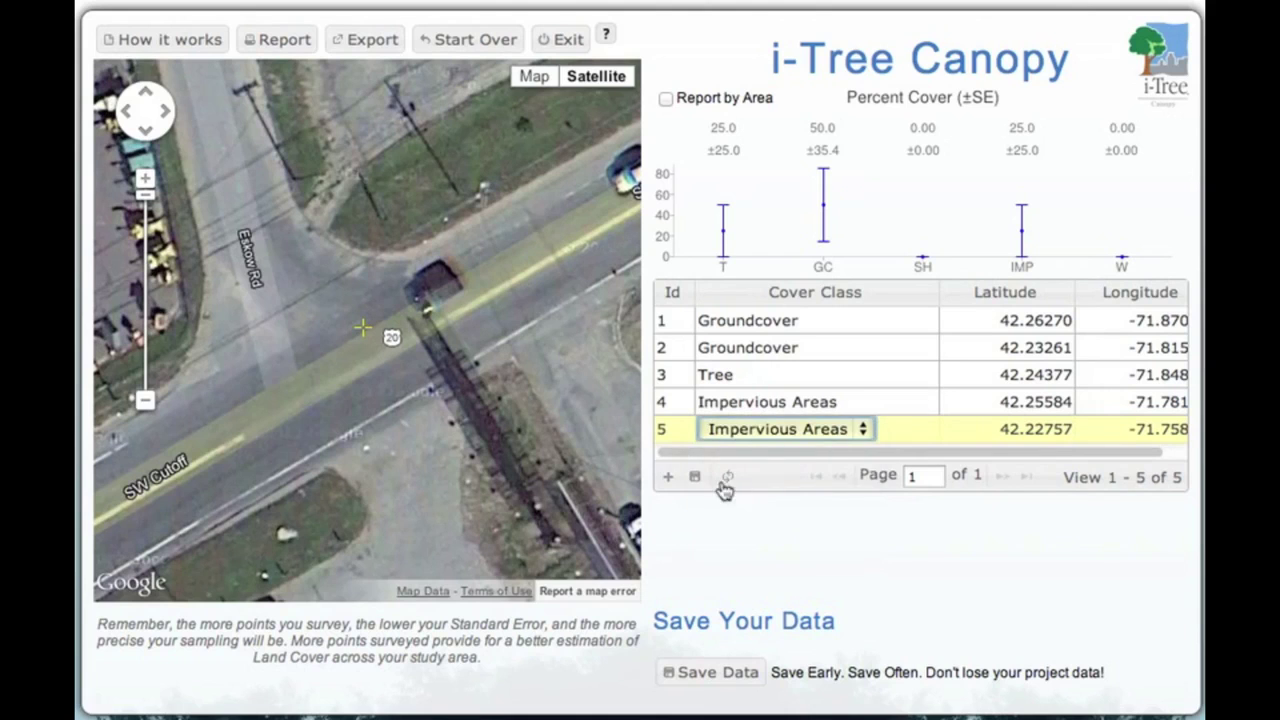
left_click(668, 477)
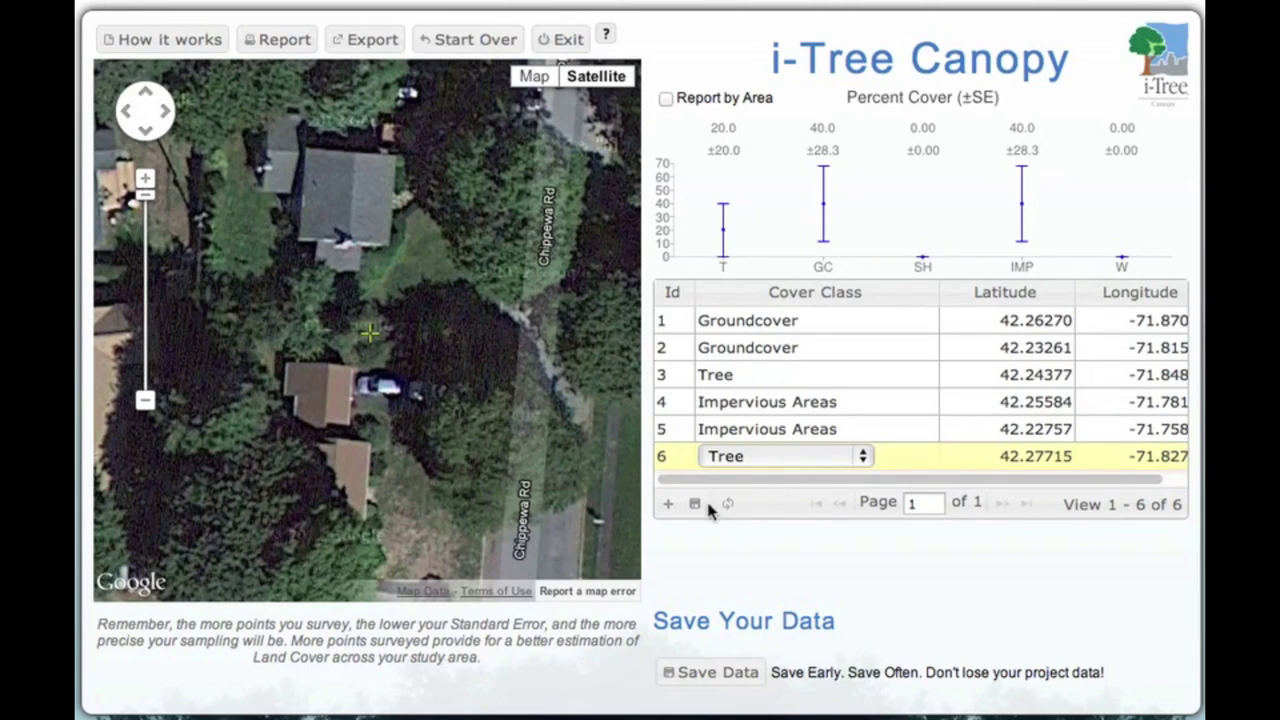
Add sample points 7 and 8, setting point 8's cover class to Tree
left_click(669, 505)
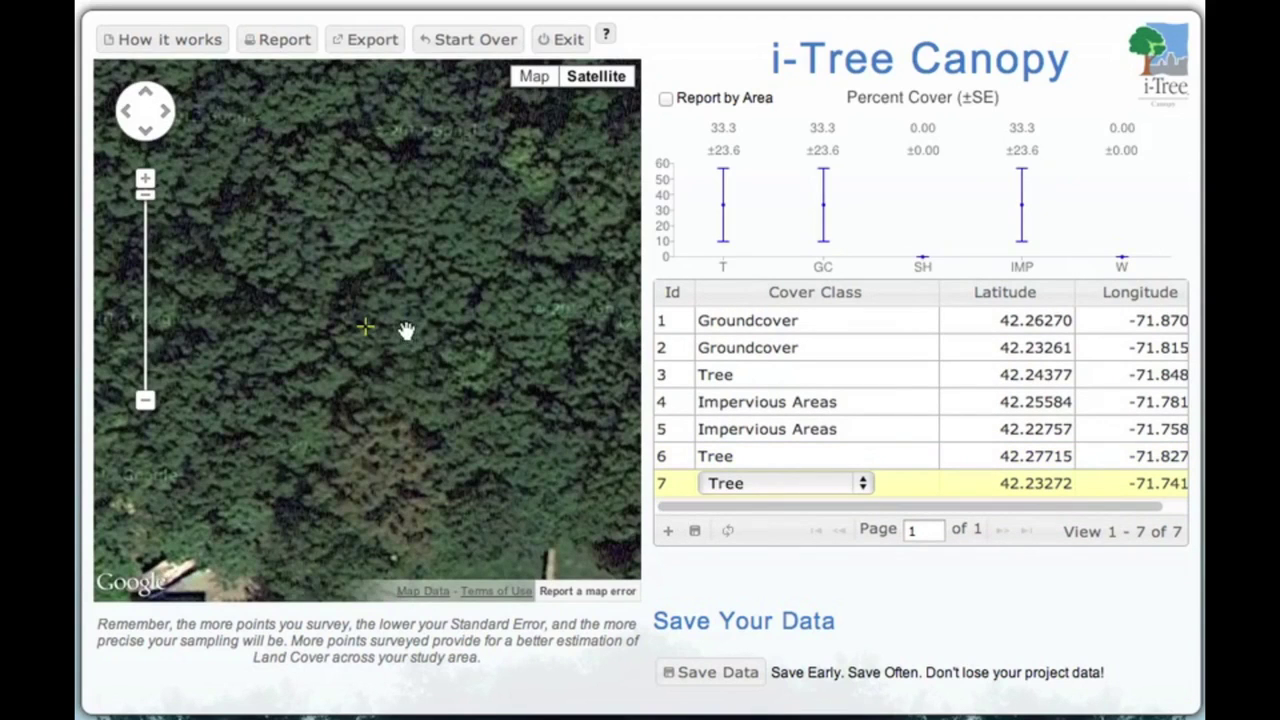
left_click(671, 531)
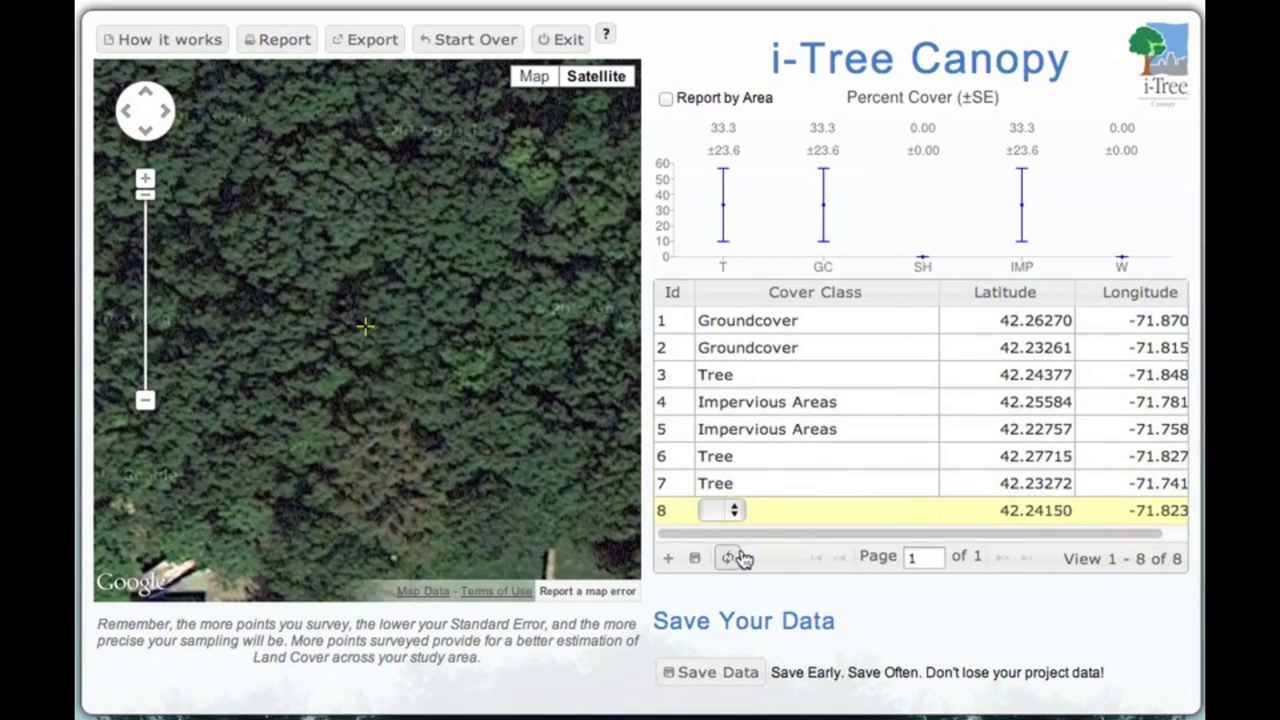
key("t")
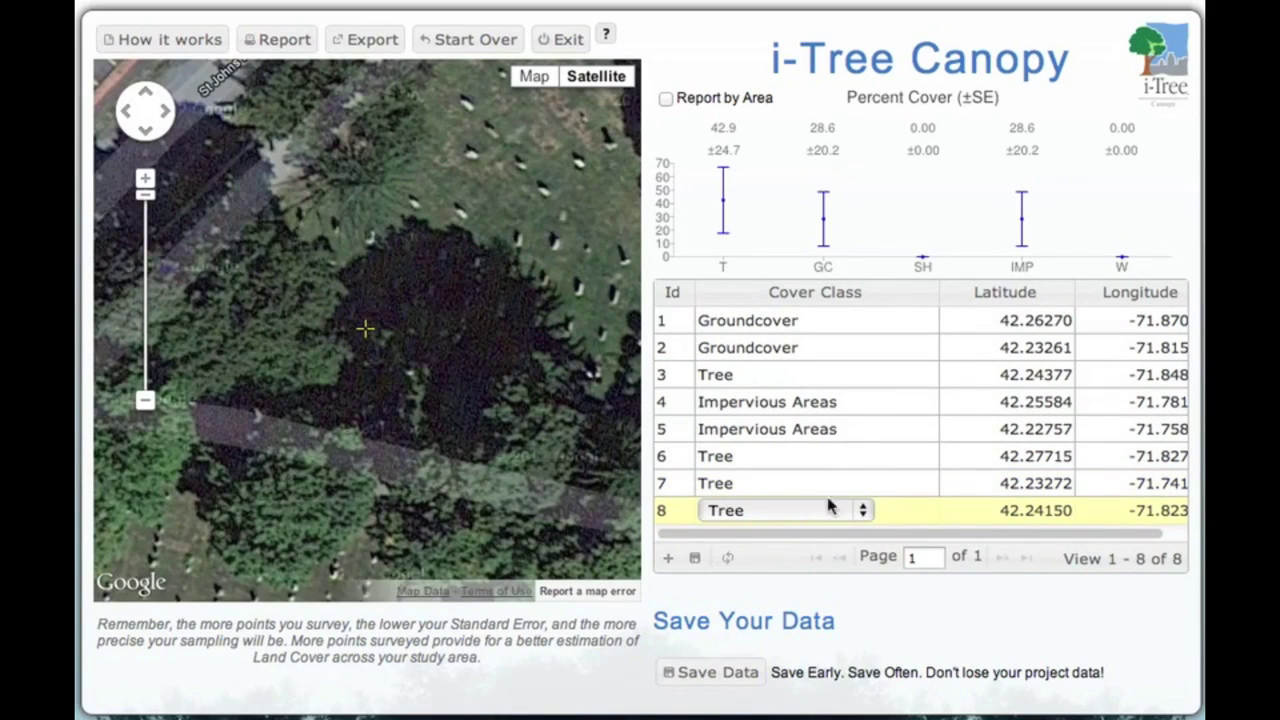
left_click(853, 175)
left_click(666, 99)
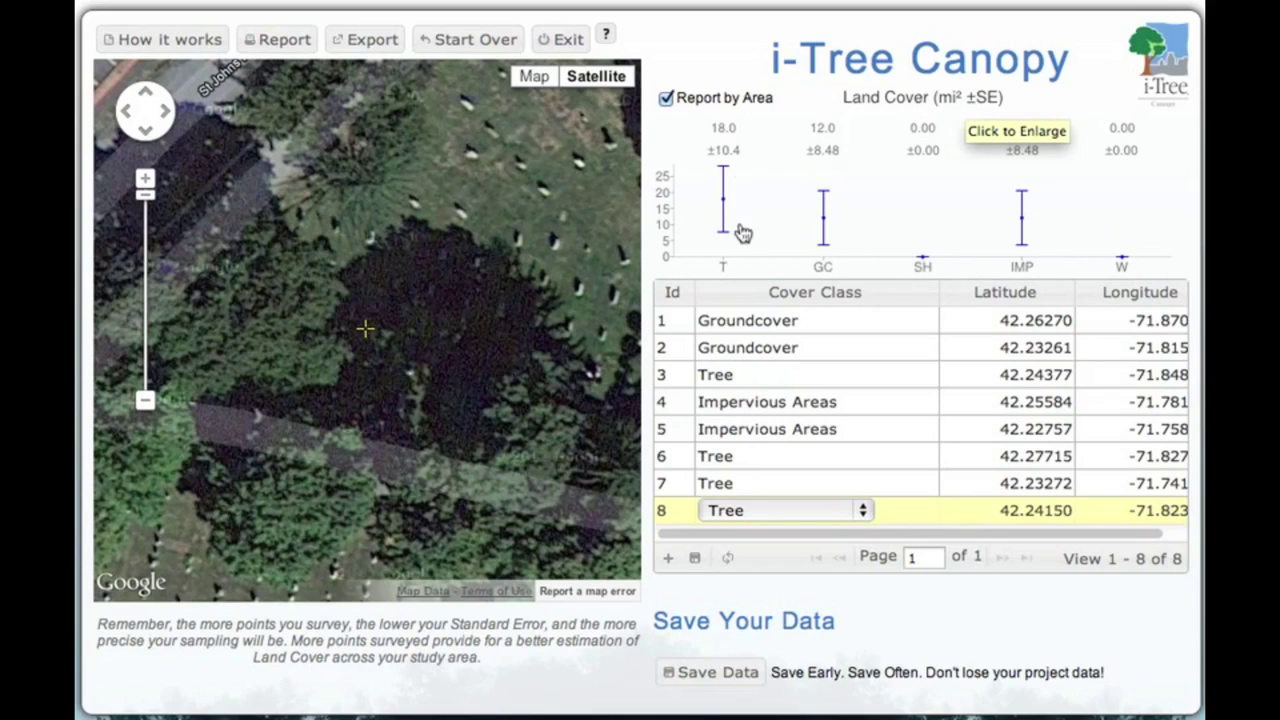
left_click(665, 100)
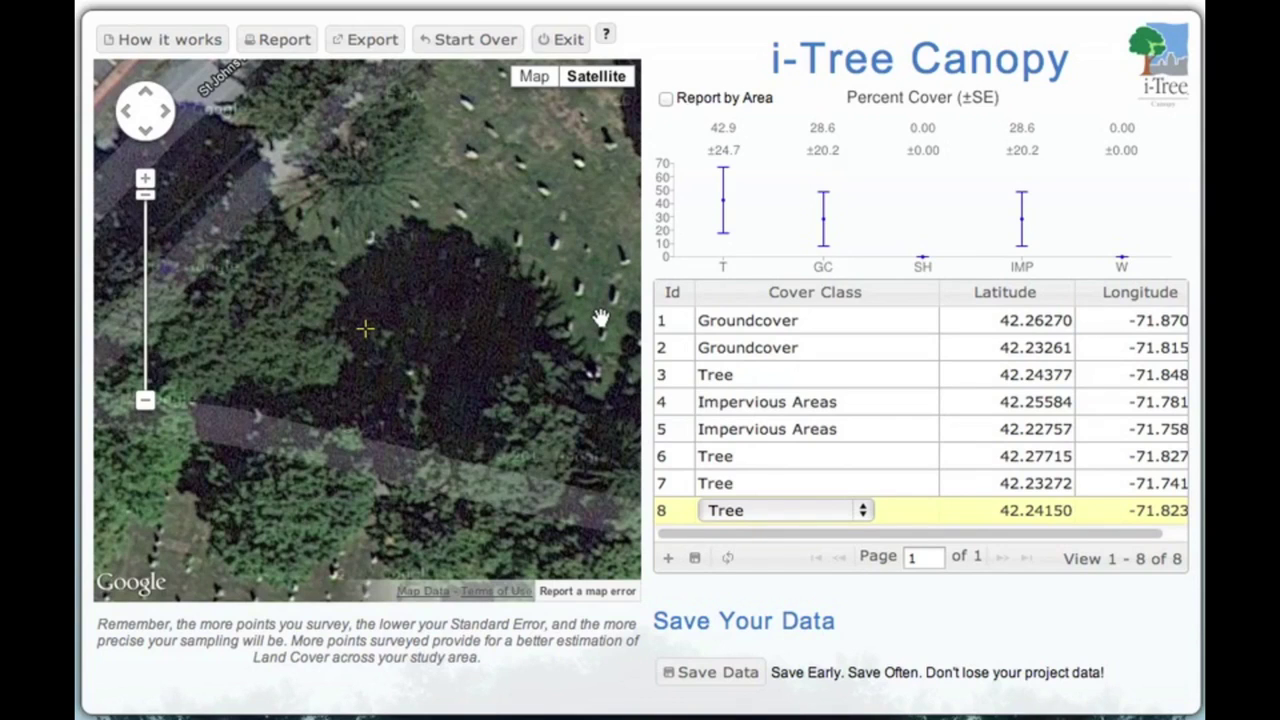
Keep point 8 as Tree, then add point 9 classified as Impervious Areas
left_click(760, 515)
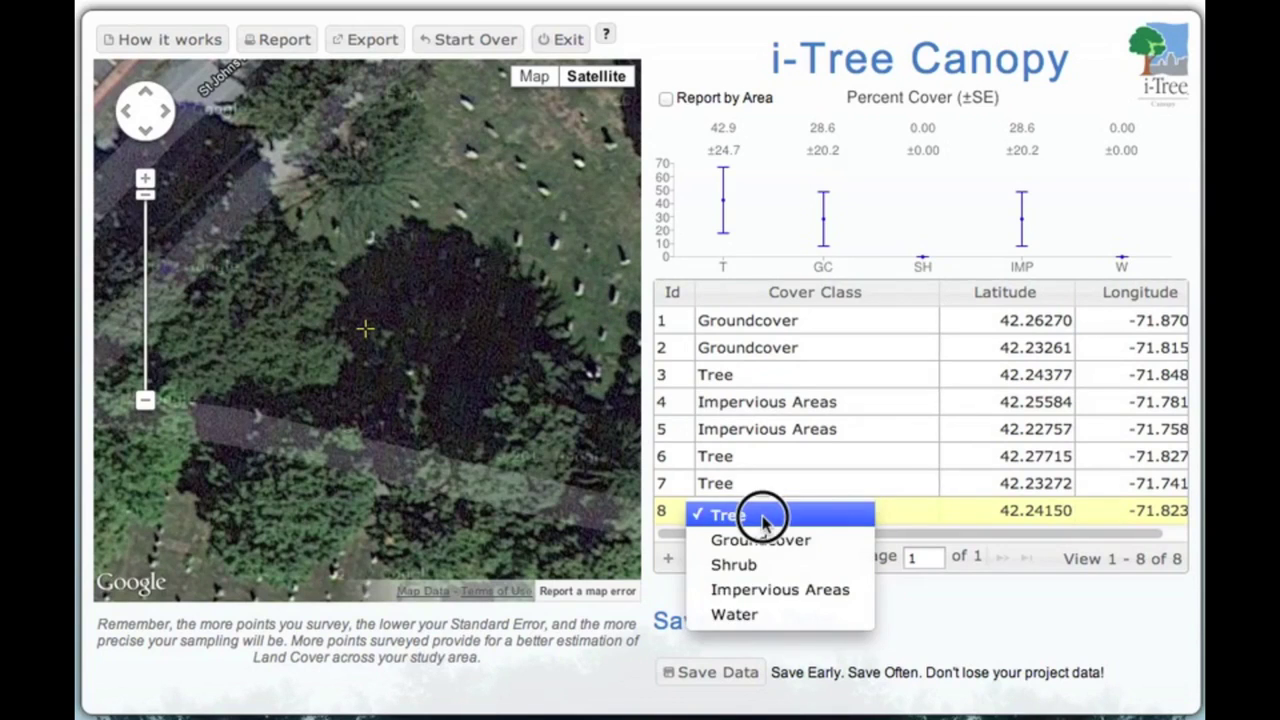
left_click(685, 570)
left_click(668, 558)
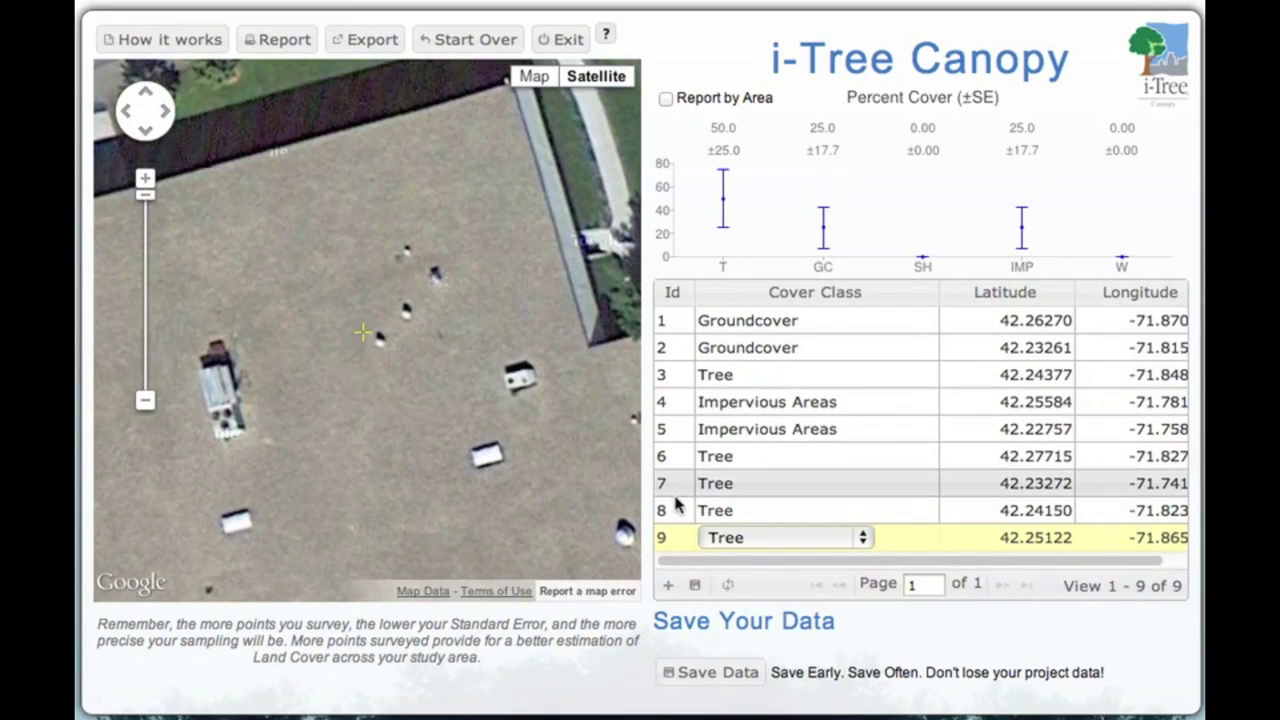
left_click(727, 537)
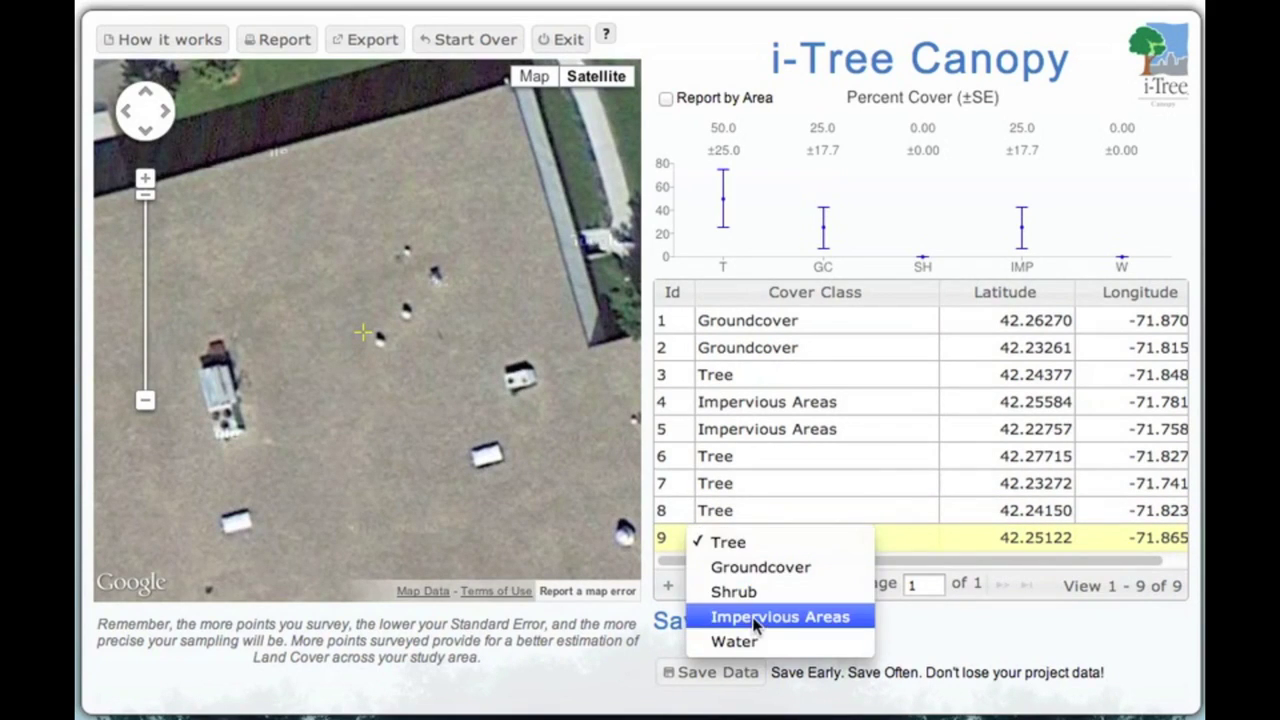
left_click(757, 617)
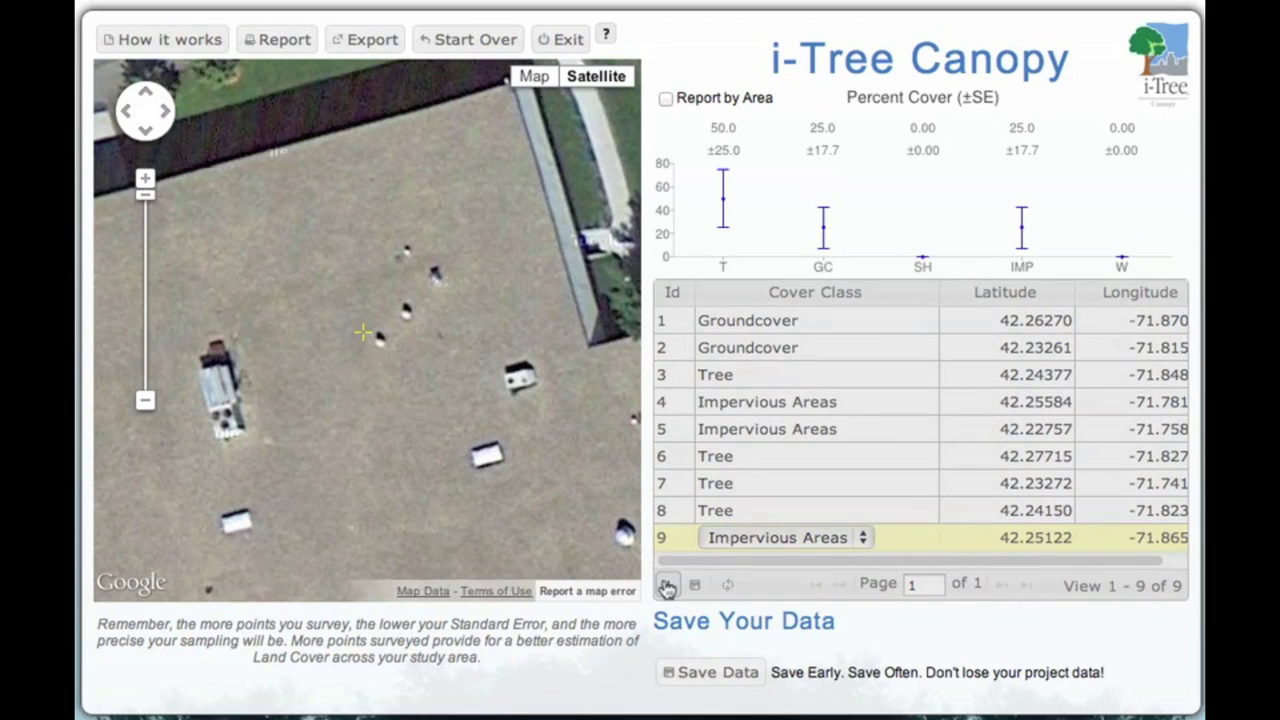
Add a tenth sample point and classify it as Impervious Areas
left_click(667, 588)
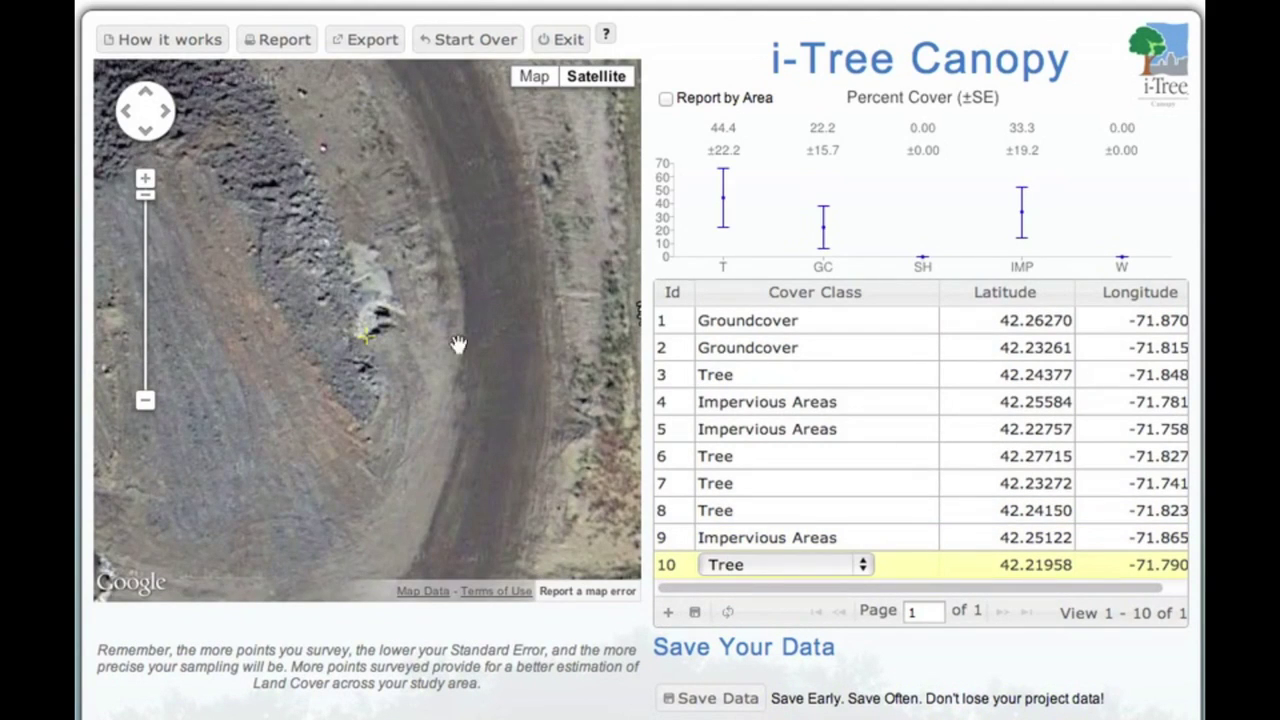
left_click(767, 570)
left_click_drag(767, 570, 767, 645)
left_click(670, 613)
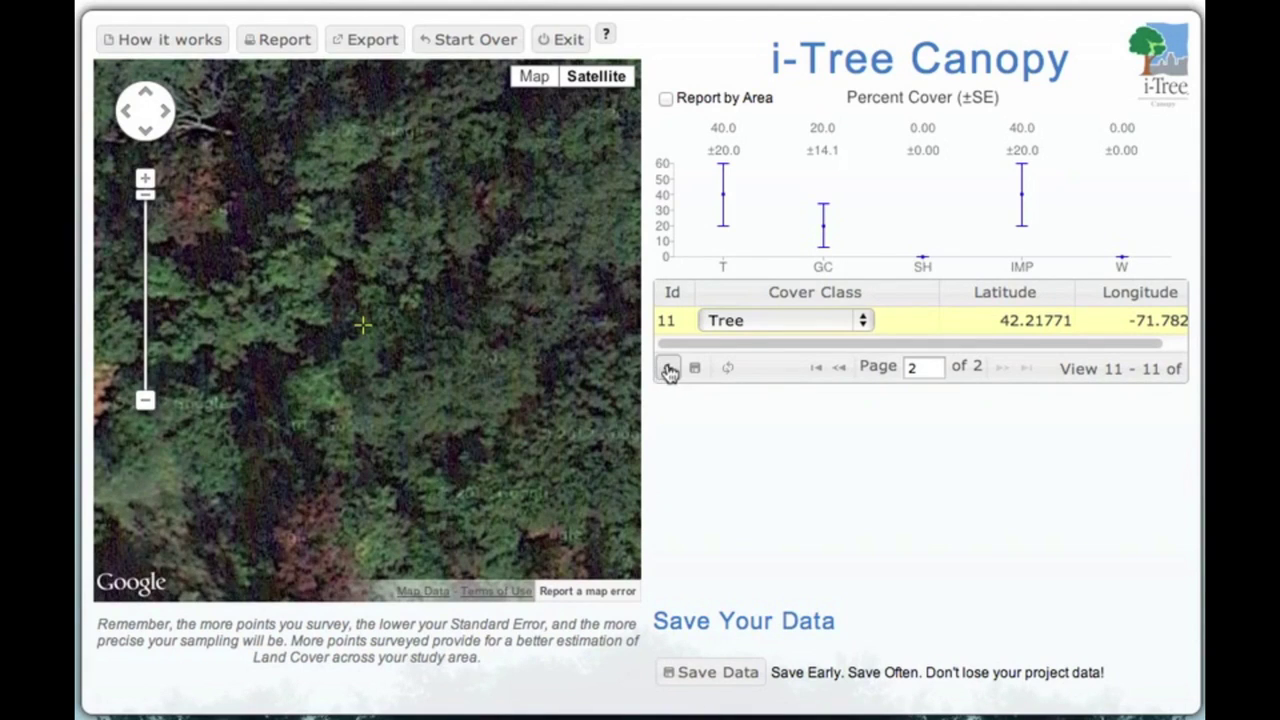
Save the project data, replacing the default file name with worcester.dat
left_click(701, 674)
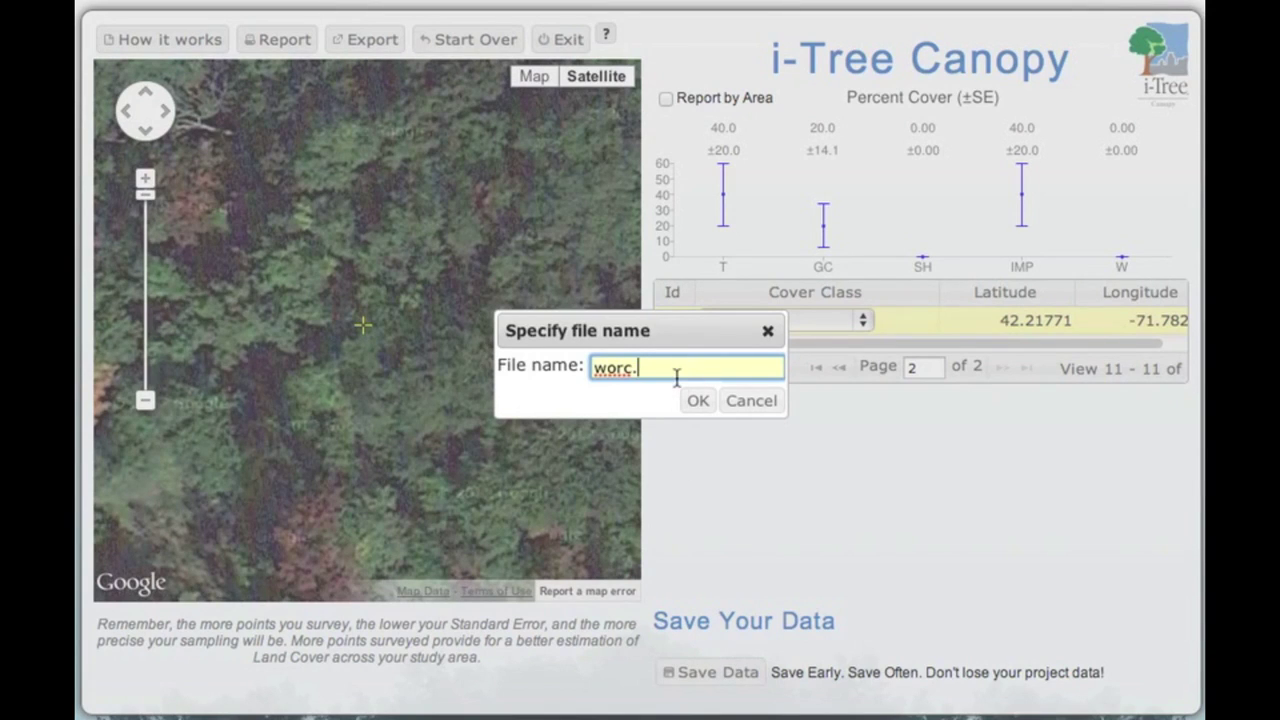
left_click_drag(643, 367, 588, 366)
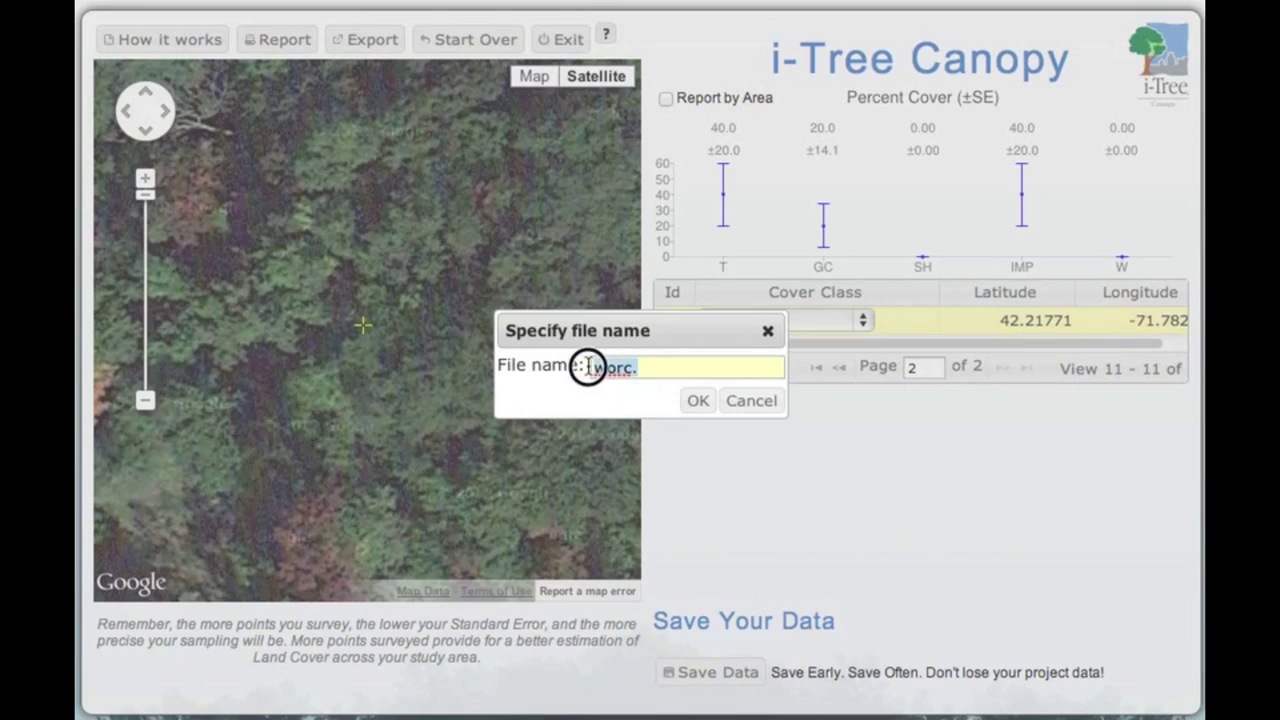
type("worceser")
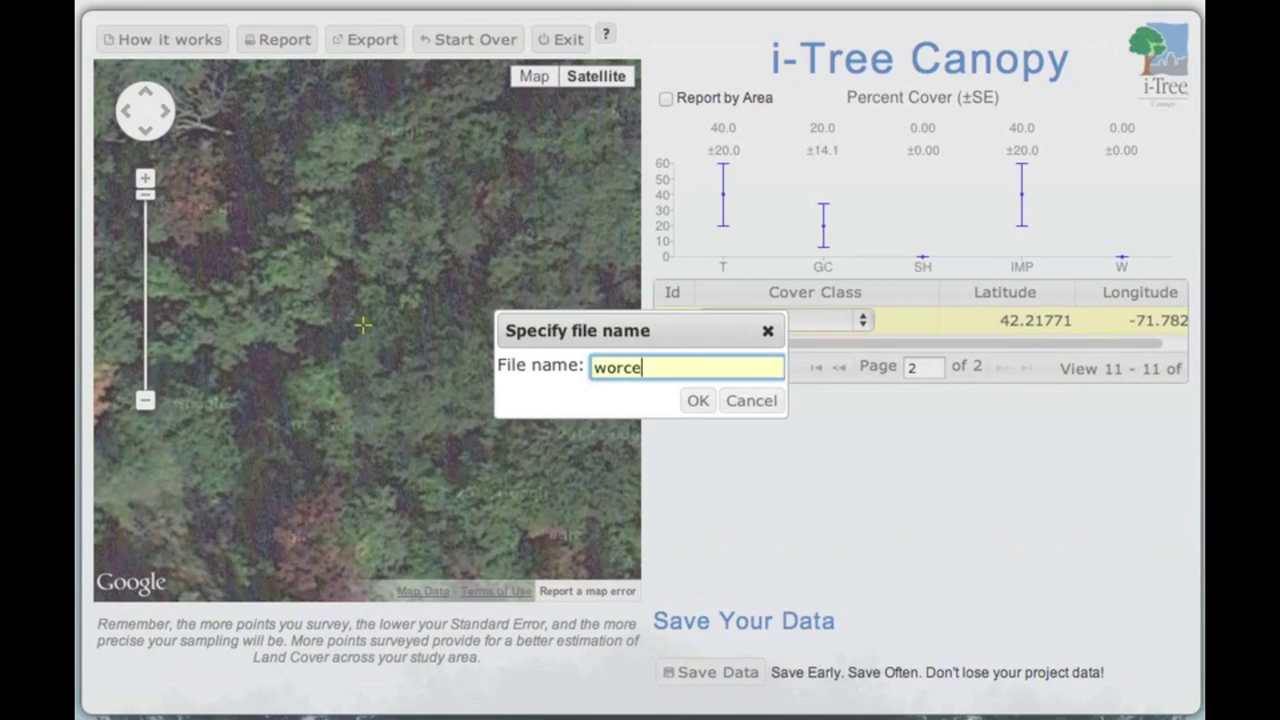
key("BackSpace")
key("BackSpace")
type("ter.d")
key("BackSpace")
type("dat")
left_click(696, 408)
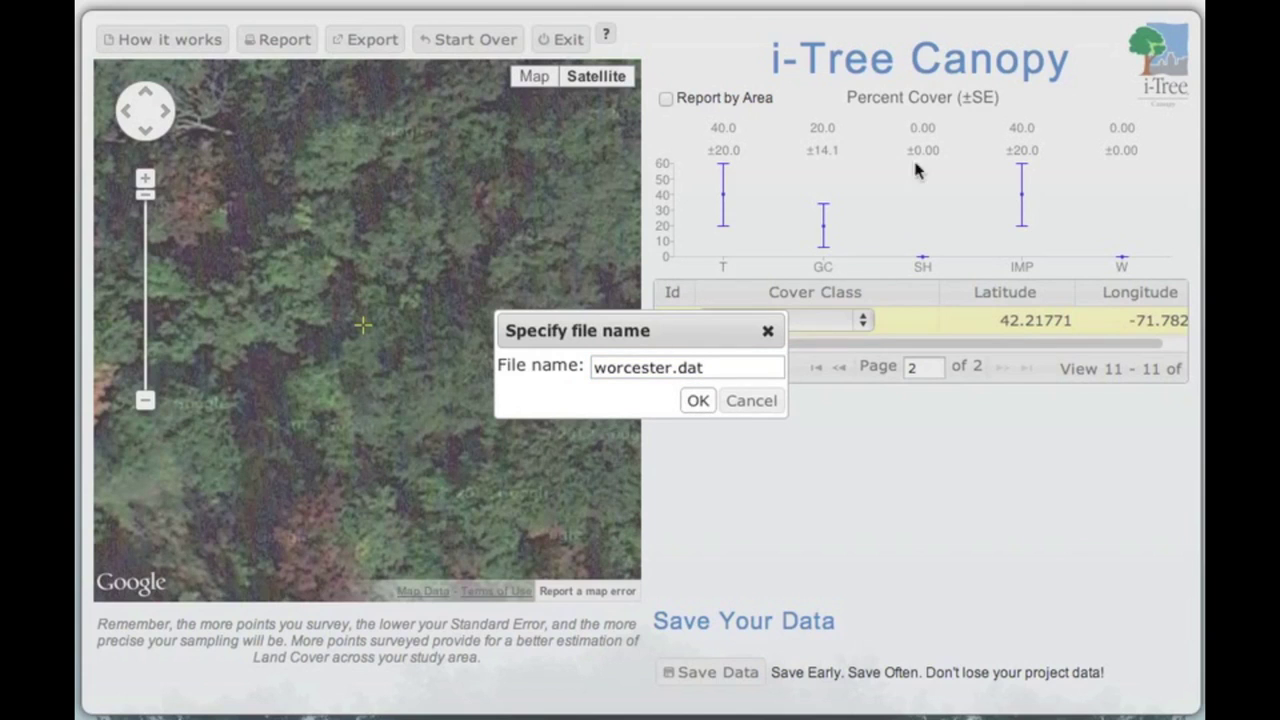